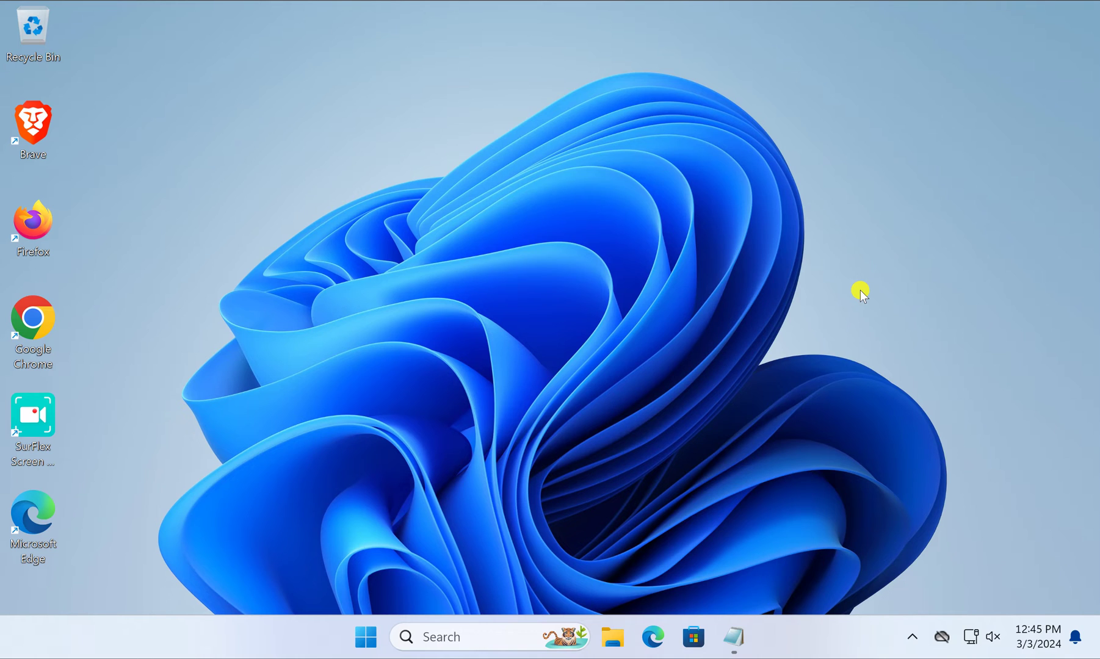
Launch Edge and reopen the recently closed tabs with Ctrl+Shift+T
double_click(52, 514)
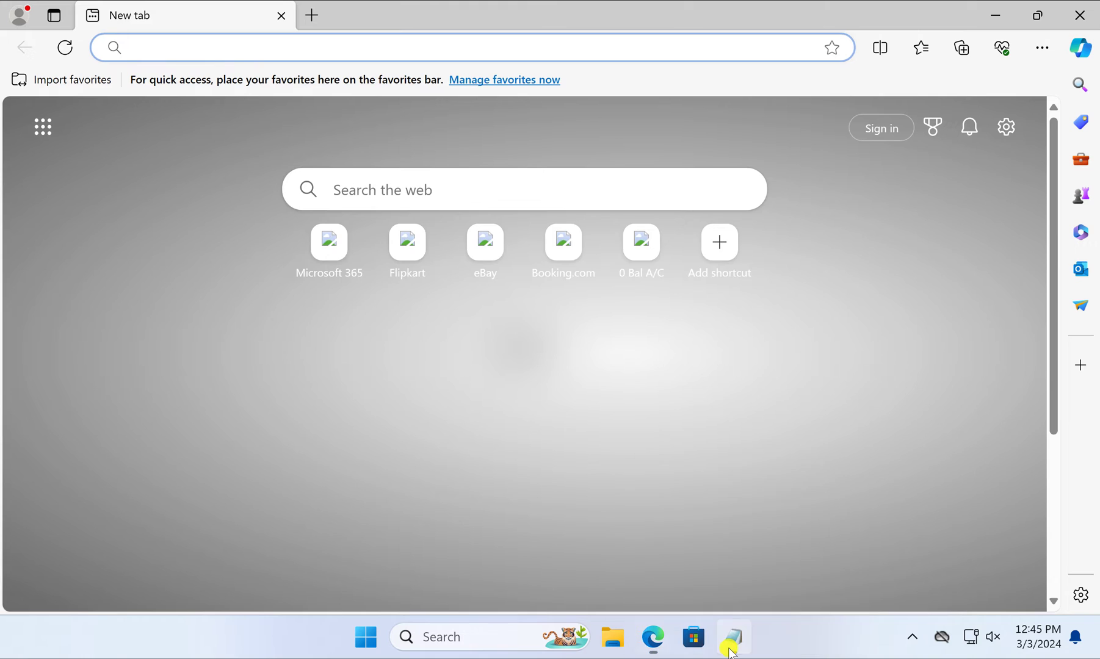
click(731, 637)
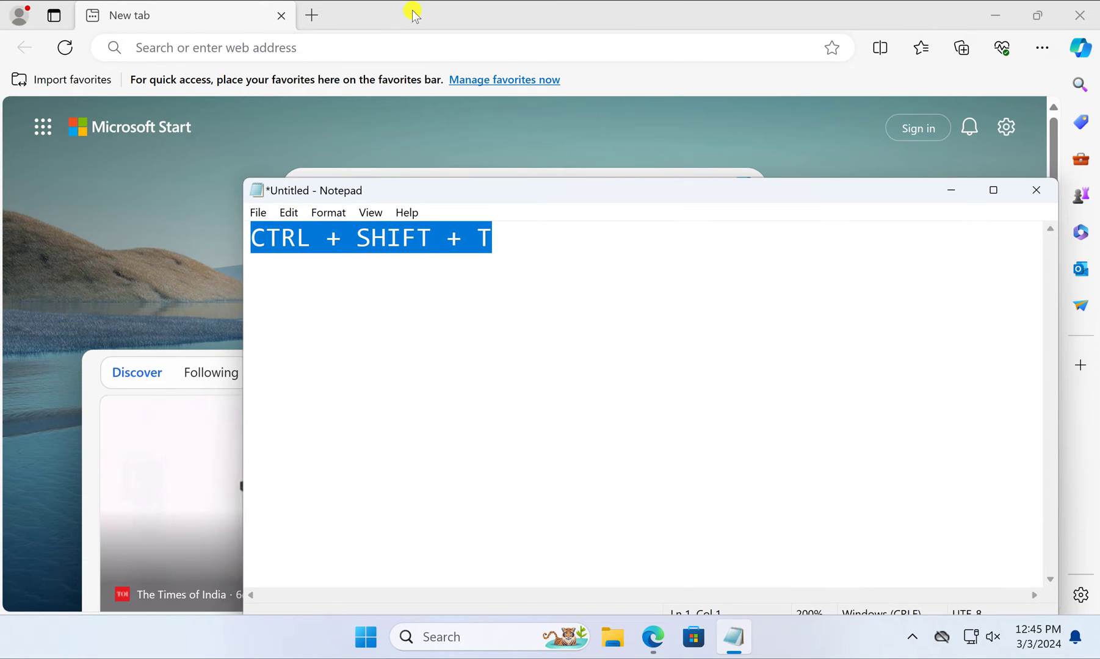
click(412, 16)
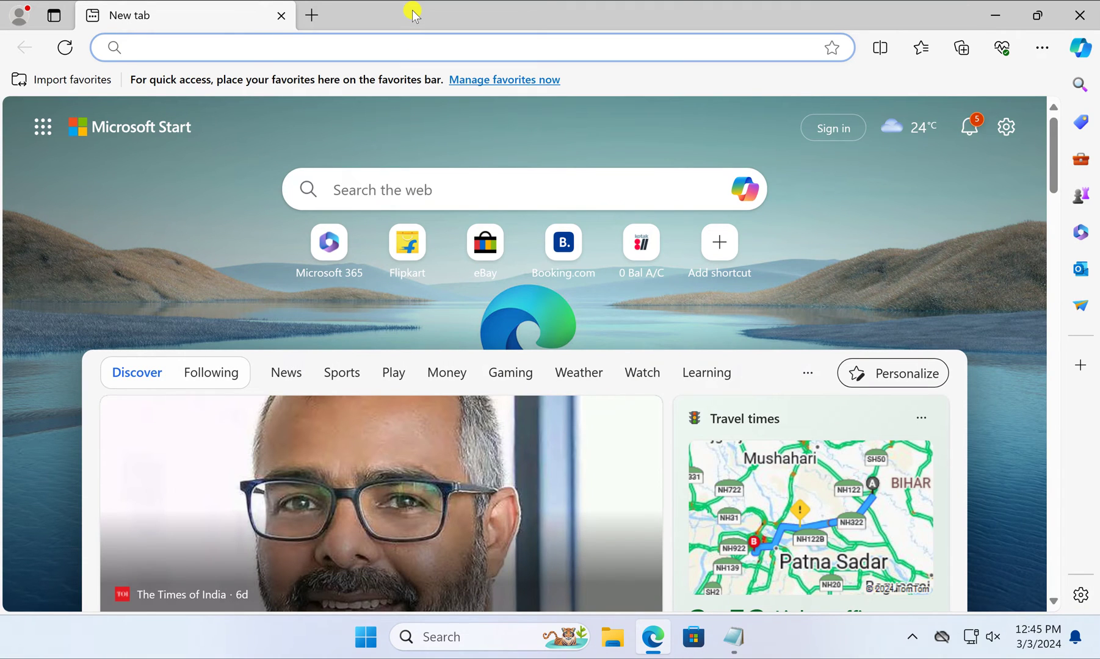
key(ctrl+shift+t)
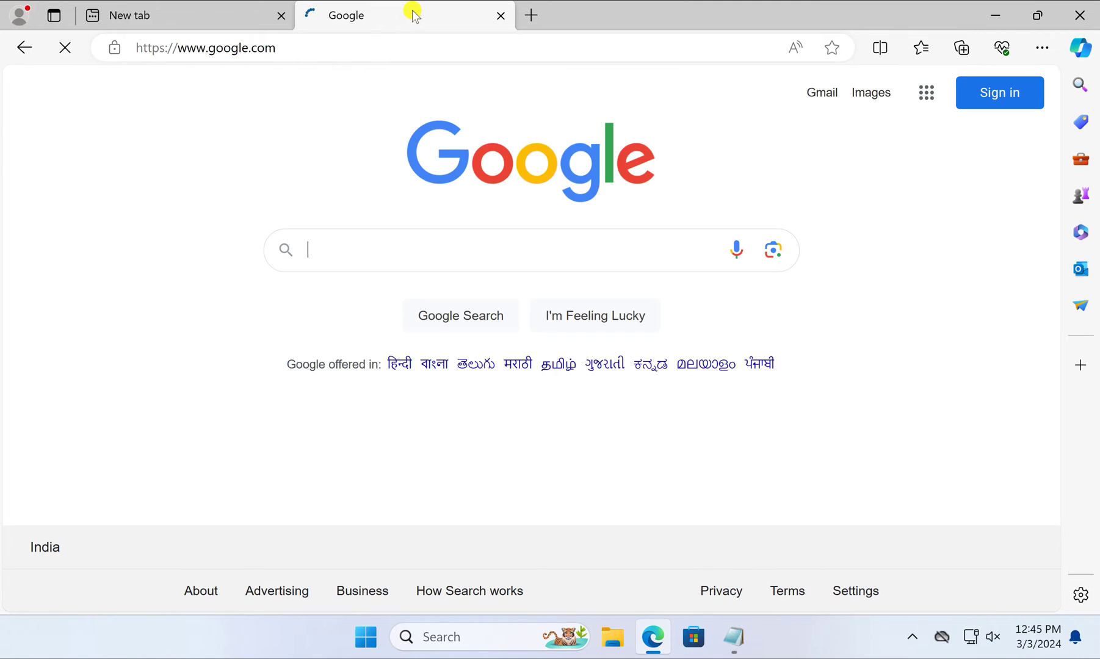
key(ctrl+shift+t)
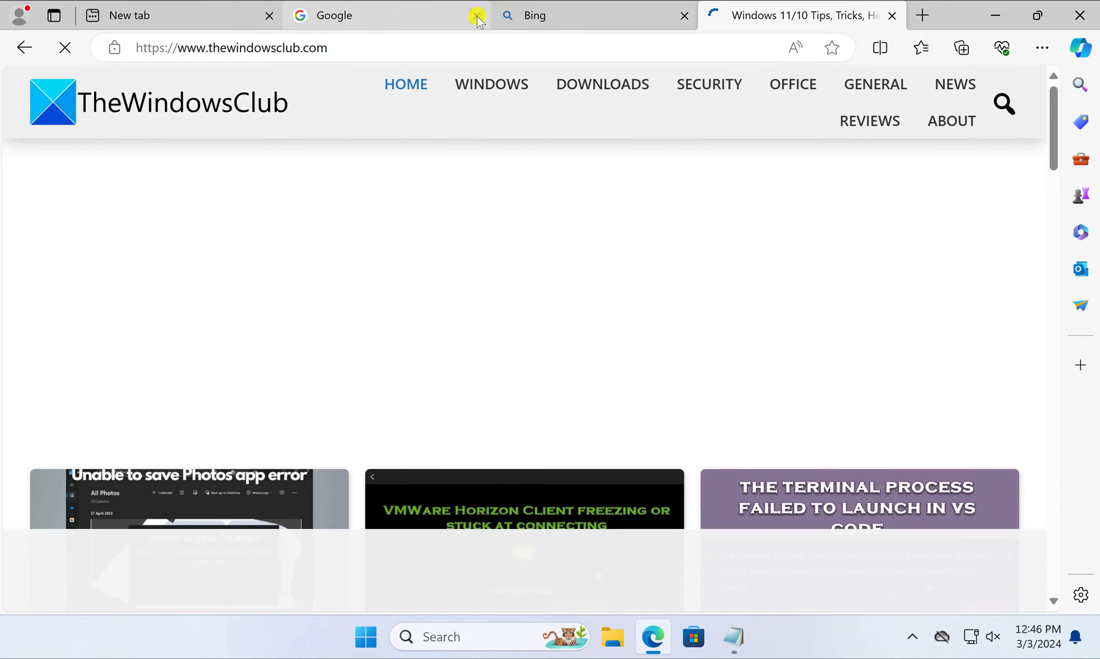
Close the reopened Google, Bing and Windows 11/10 Tips tabs
click(477, 16)
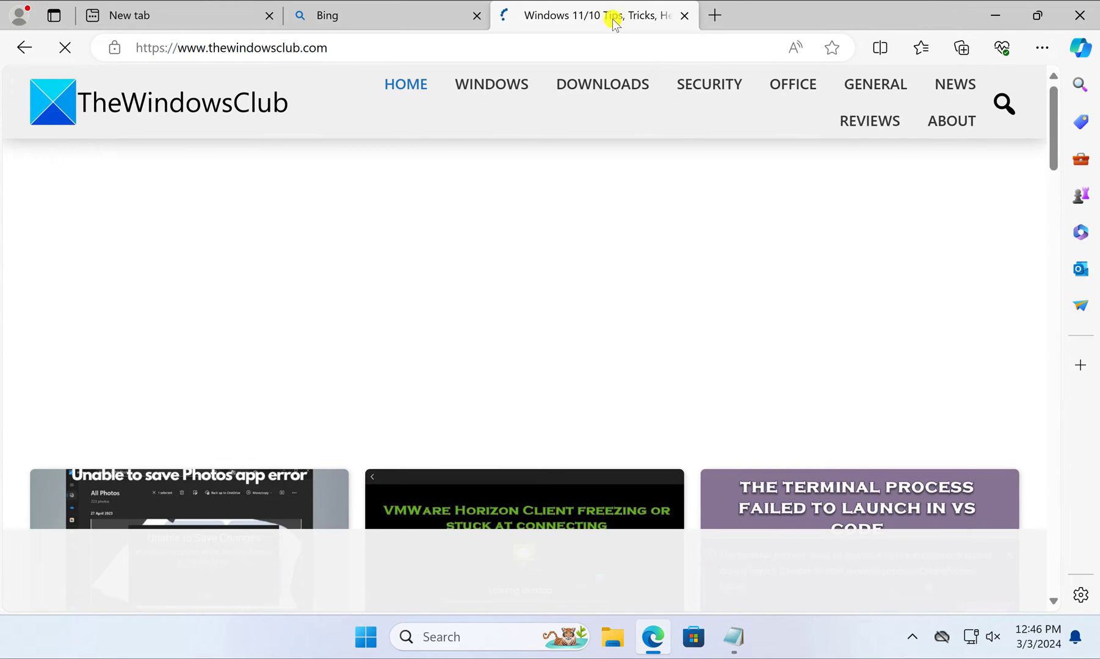
click(477, 15)
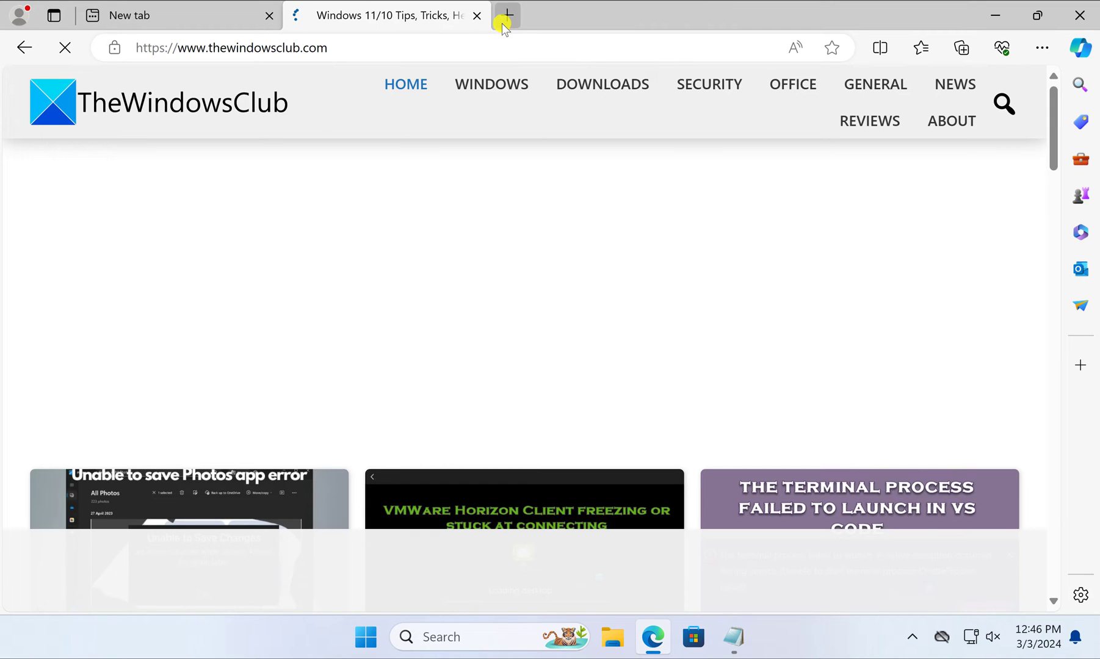
click(480, 16)
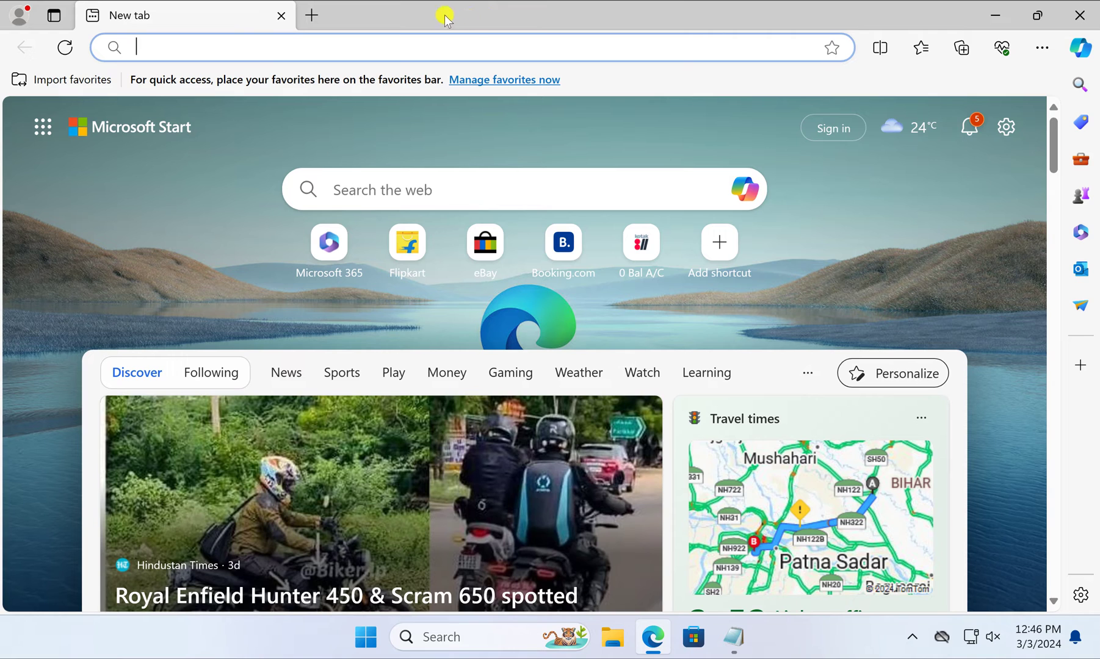
right_click(548, 16)
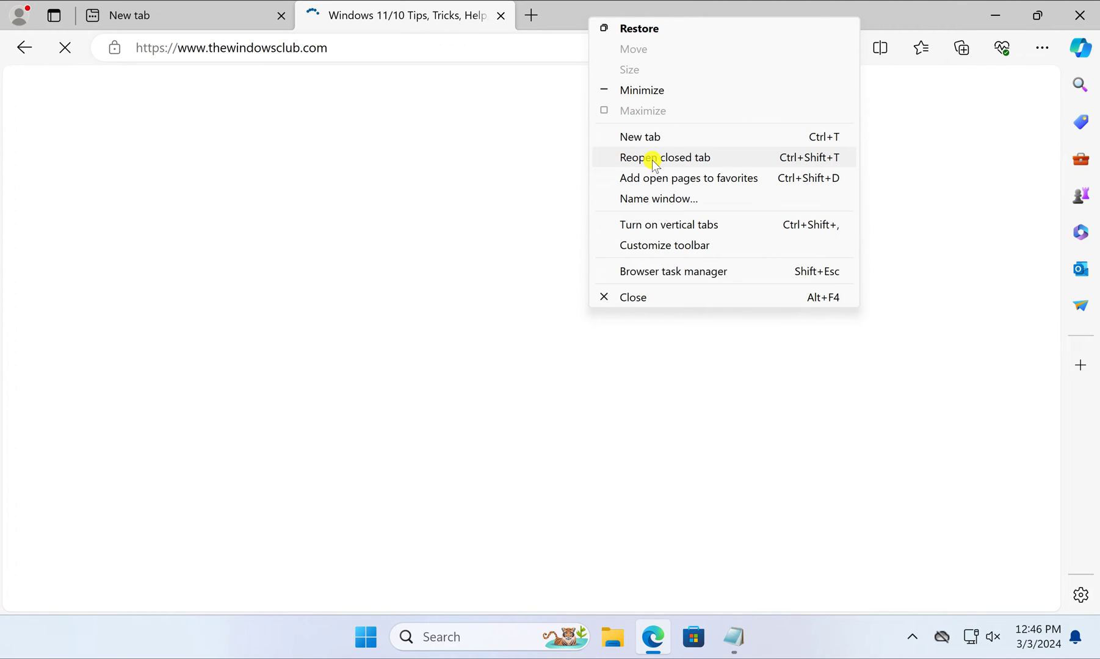
click(652, 160)
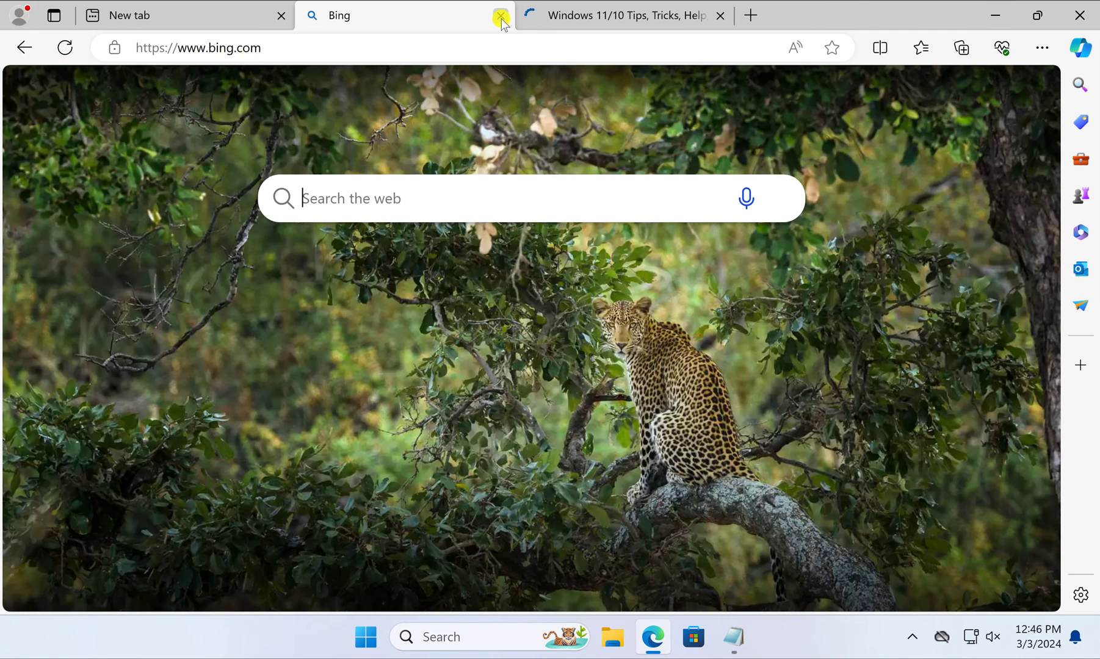
click(502, 15)
click(502, 15)
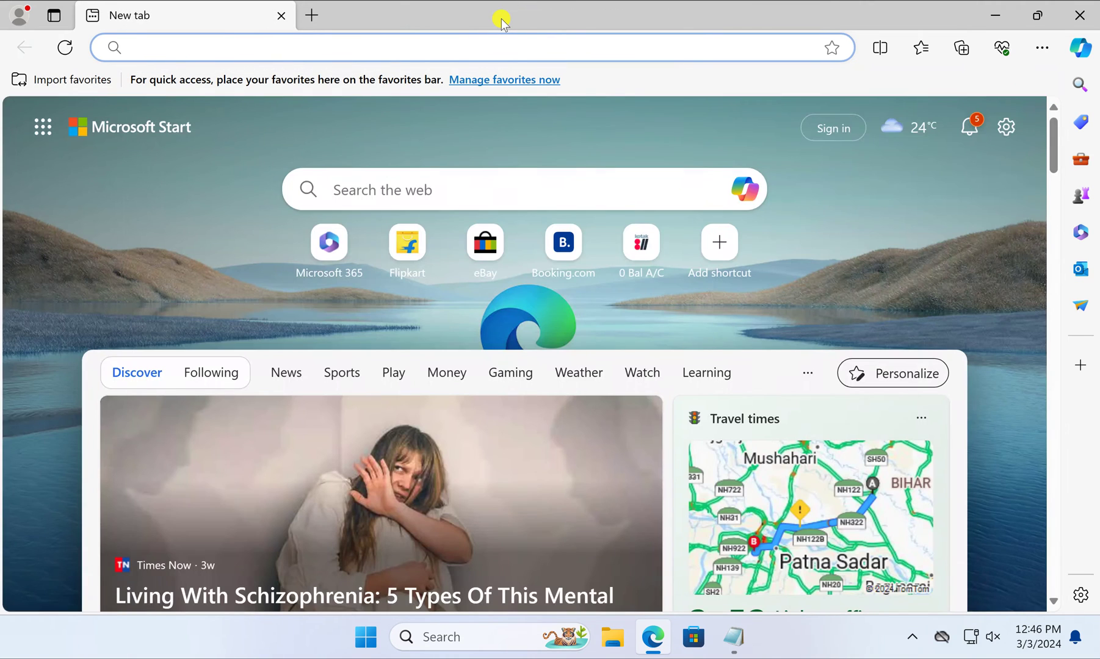
Show the History panel listing Bing, Windows 11/10 Tips, Google and Gear Up Windows, finally via Ctrl+H
click(1043, 49)
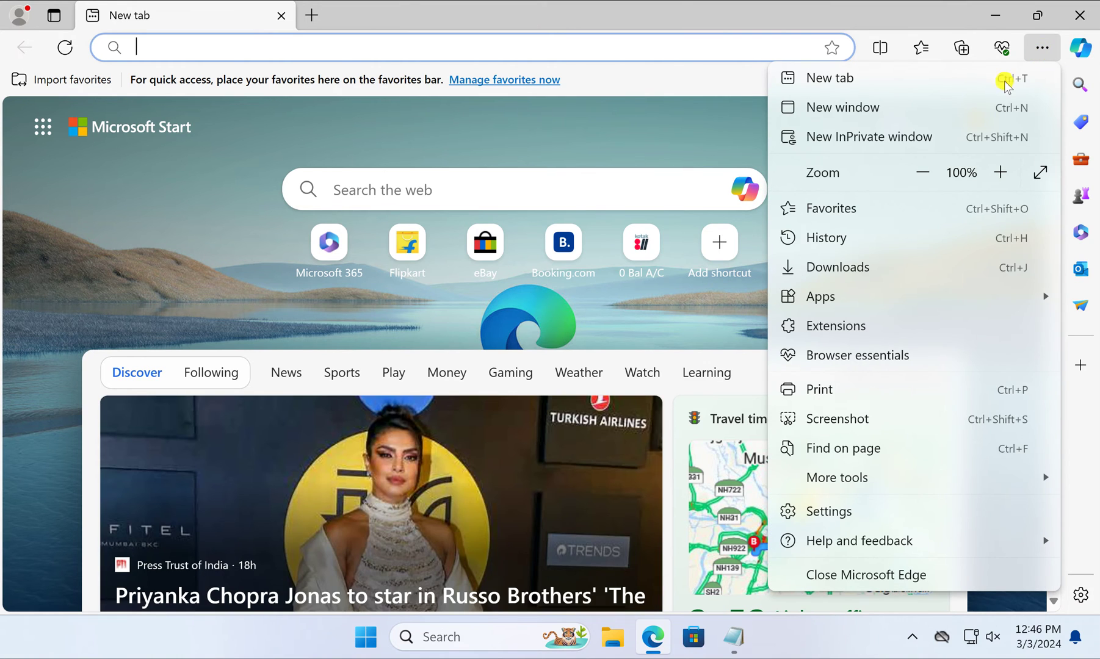
click(870, 241)
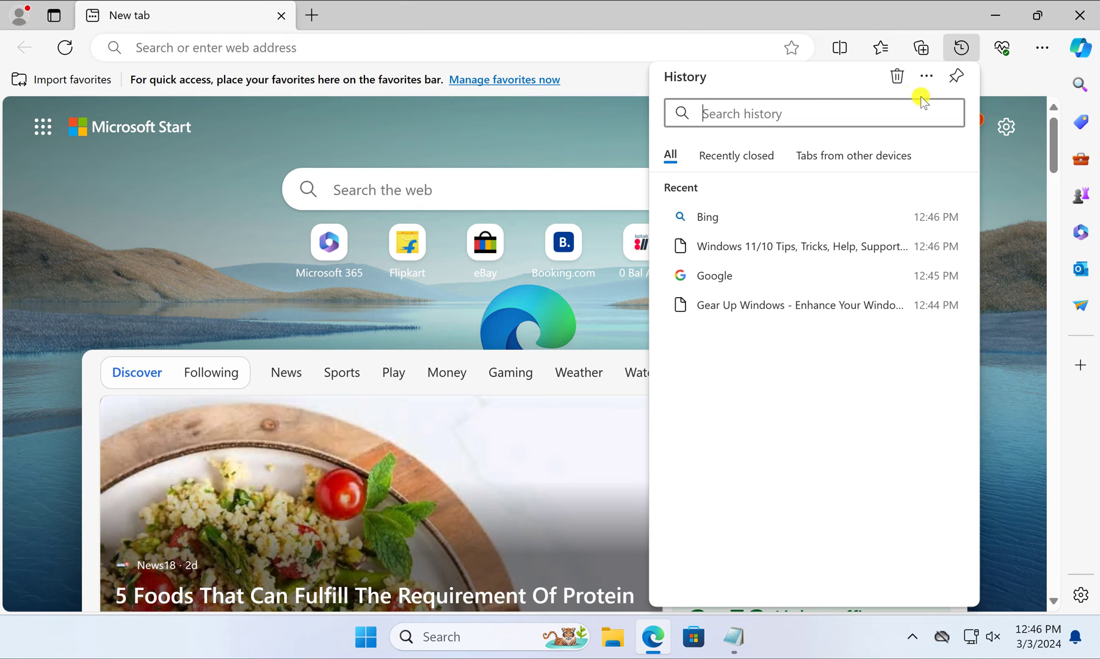
click(542, 48)
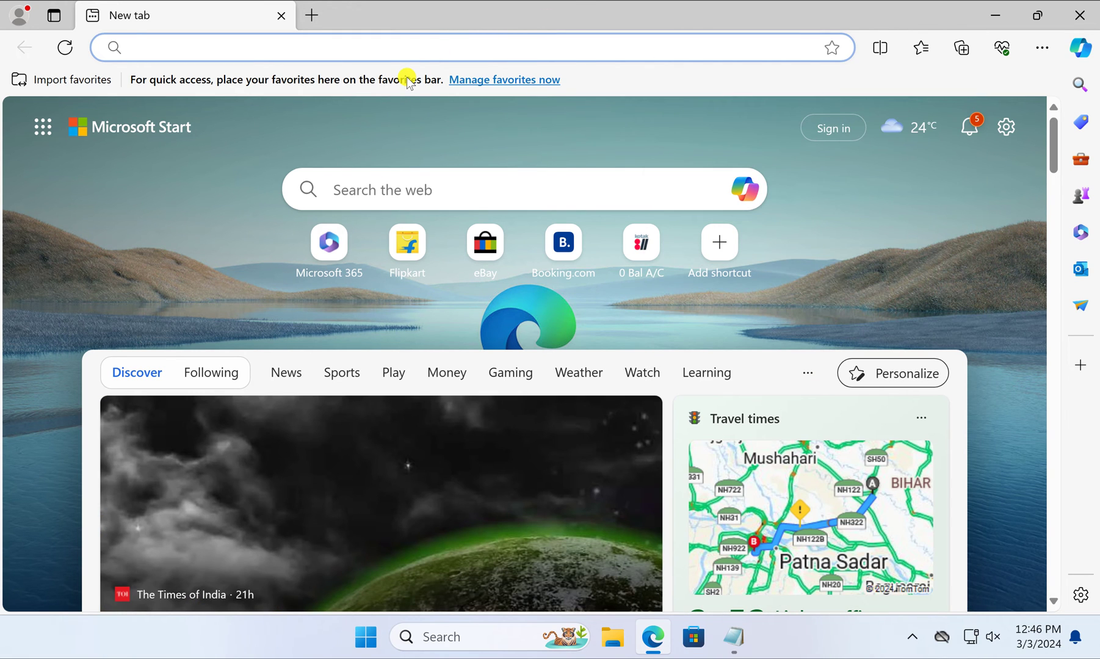
key(ctrl+h)
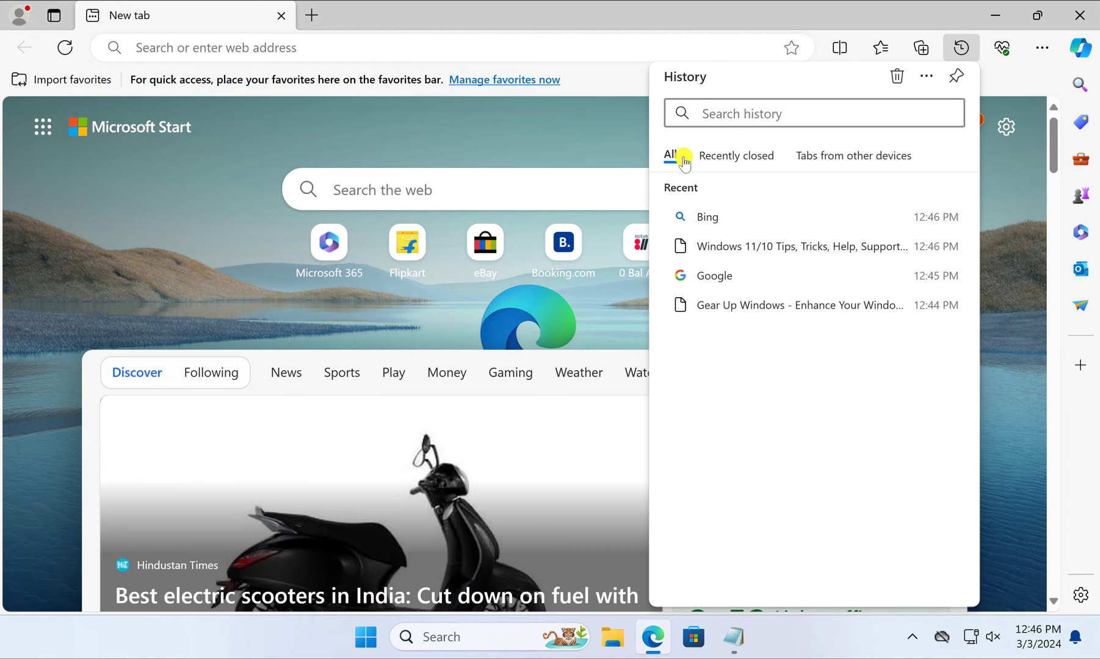
mouse_move(745, 275)
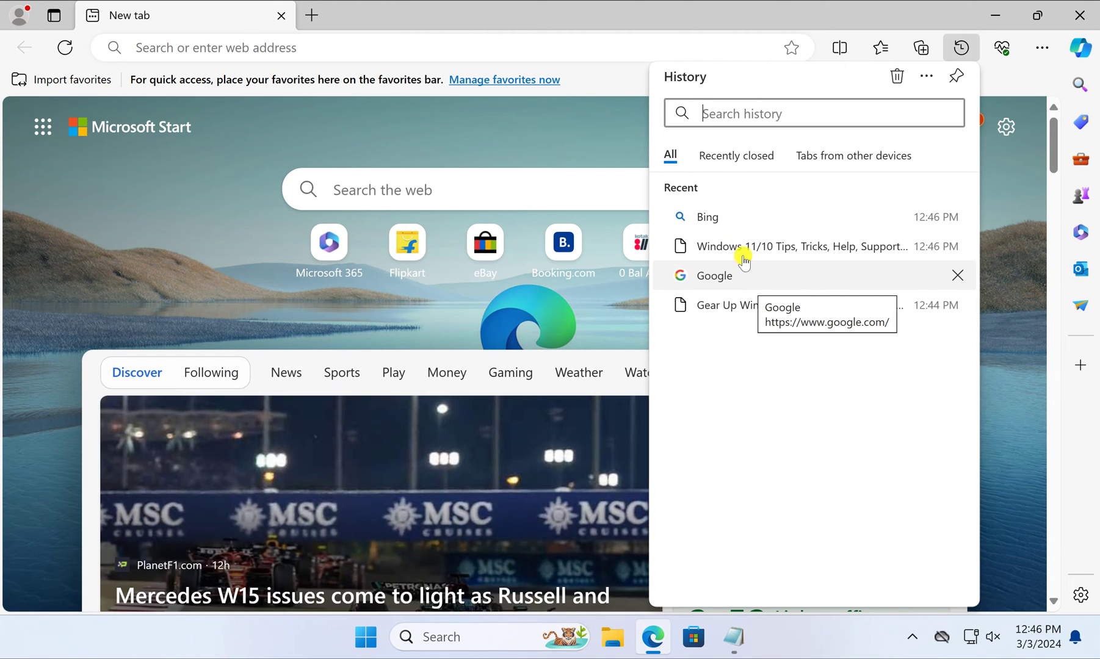
Restore the Gear Up Windows page from the History panel's Recently closed list
click(736, 155)
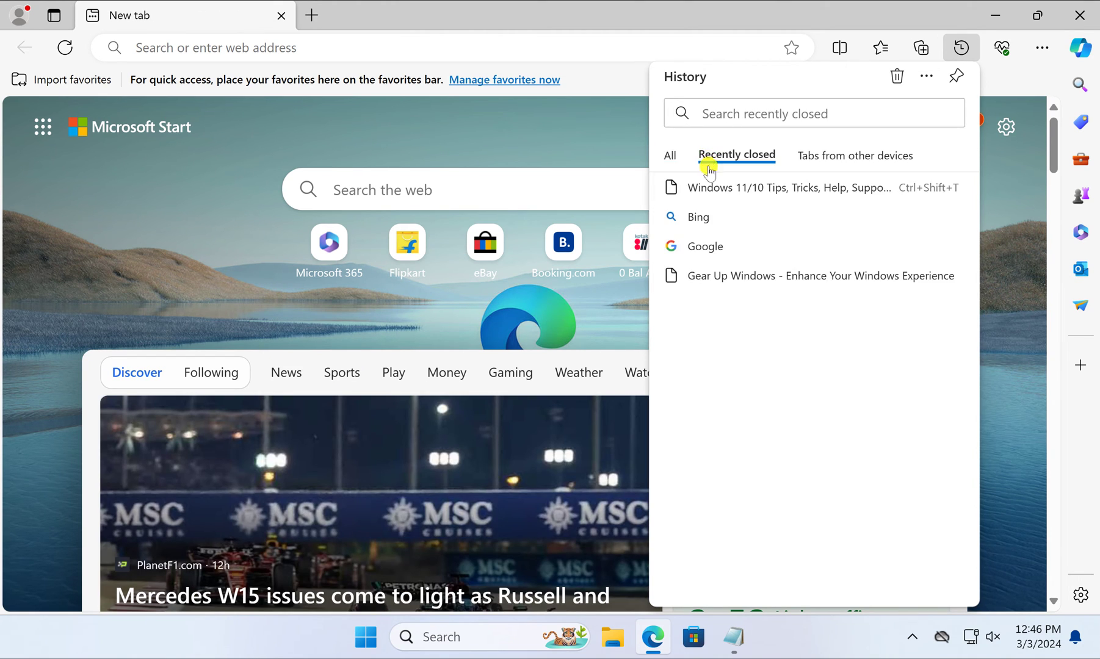
click(674, 155)
click(724, 161)
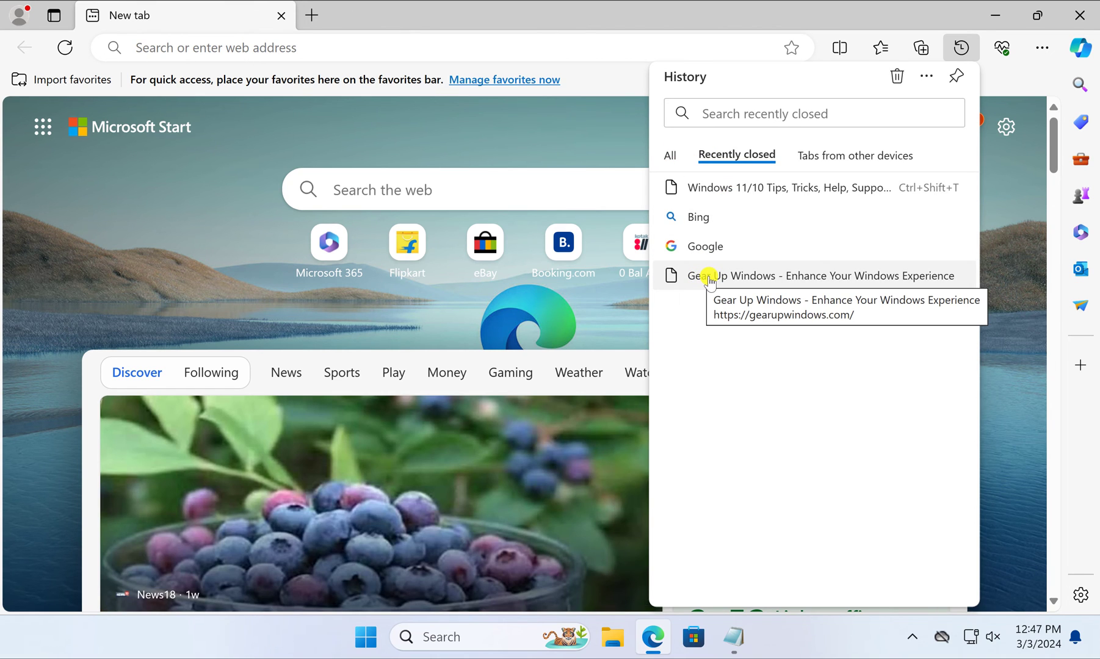
click(710, 278)
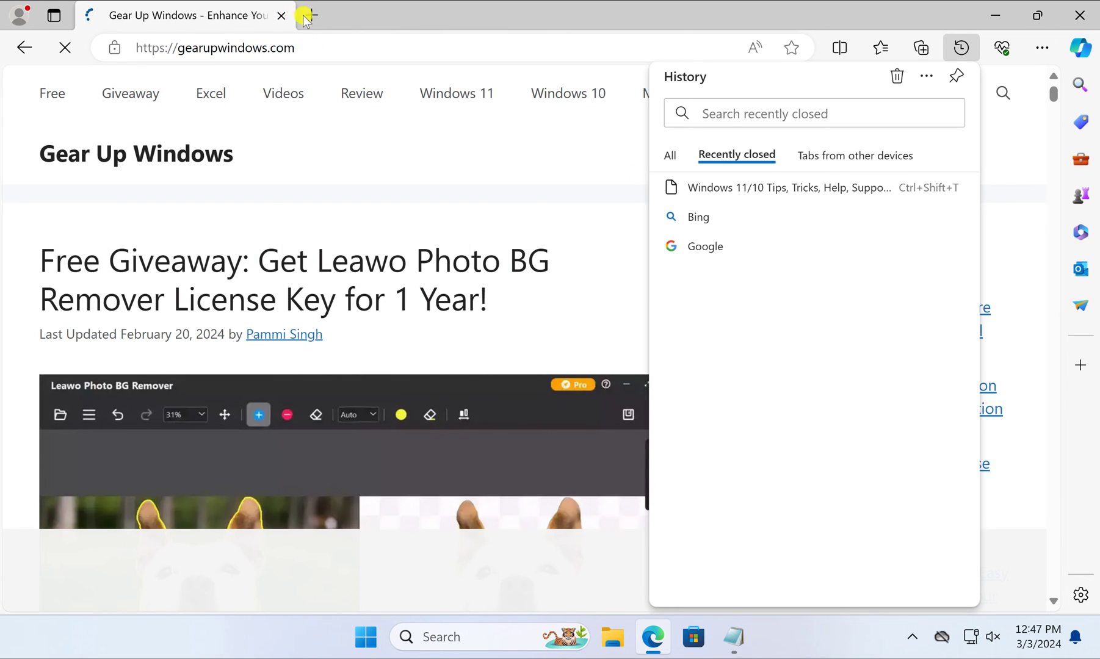
click(517, 118)
In a new tab, restore the closed Bing page from History's Recently closed list
click(312, 15)
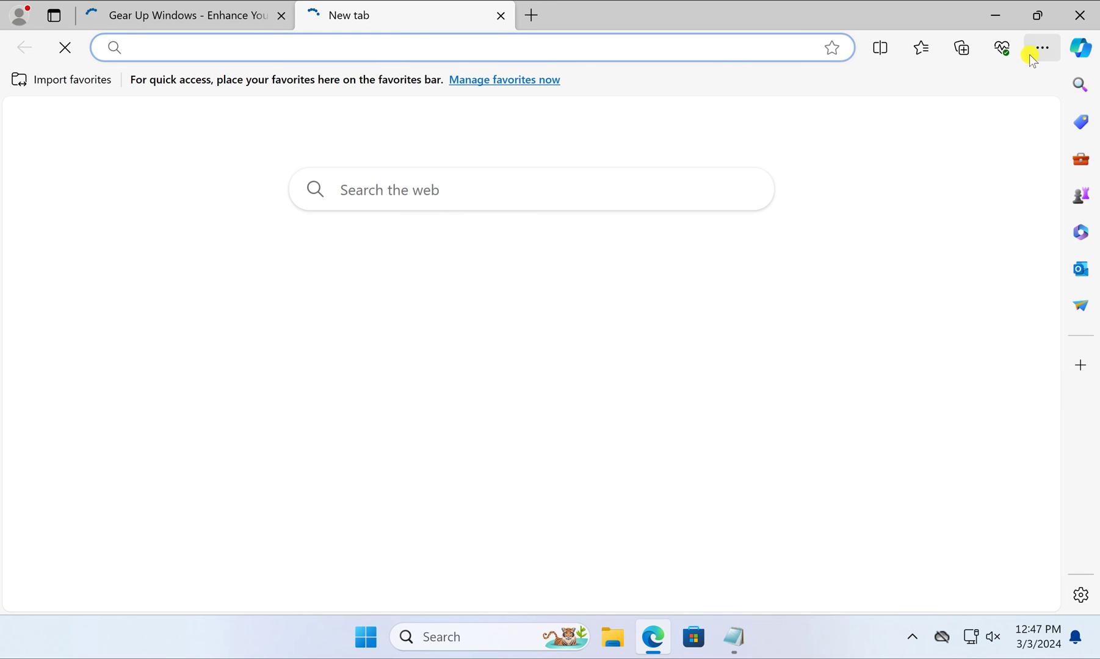
key(alt+f)
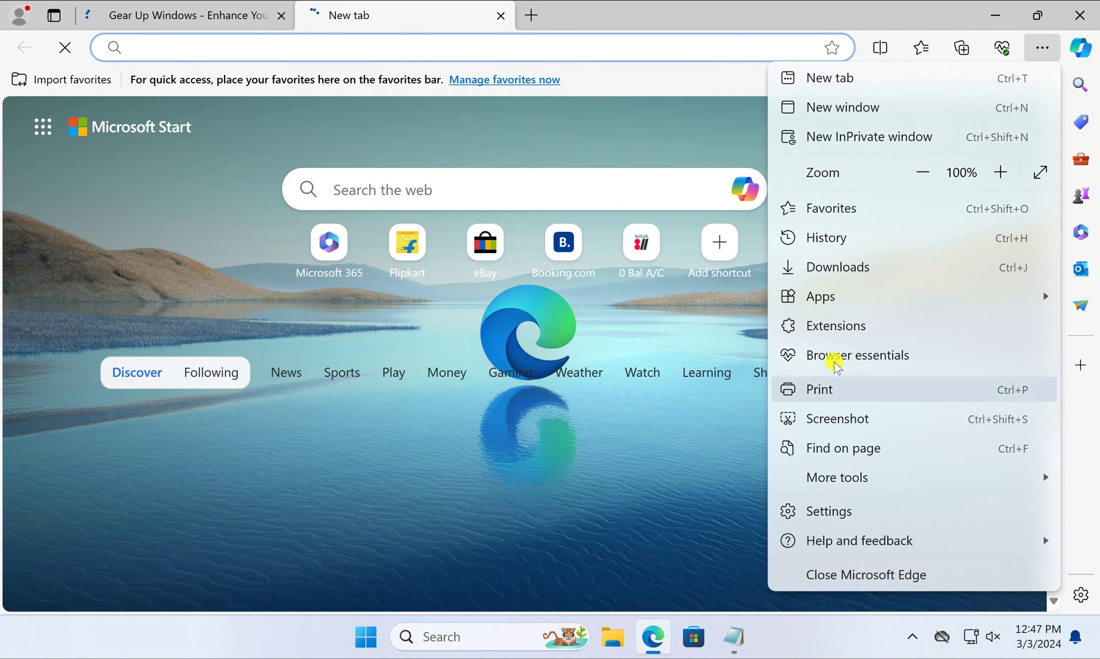
click(834, 238)
key(ctrl+h)
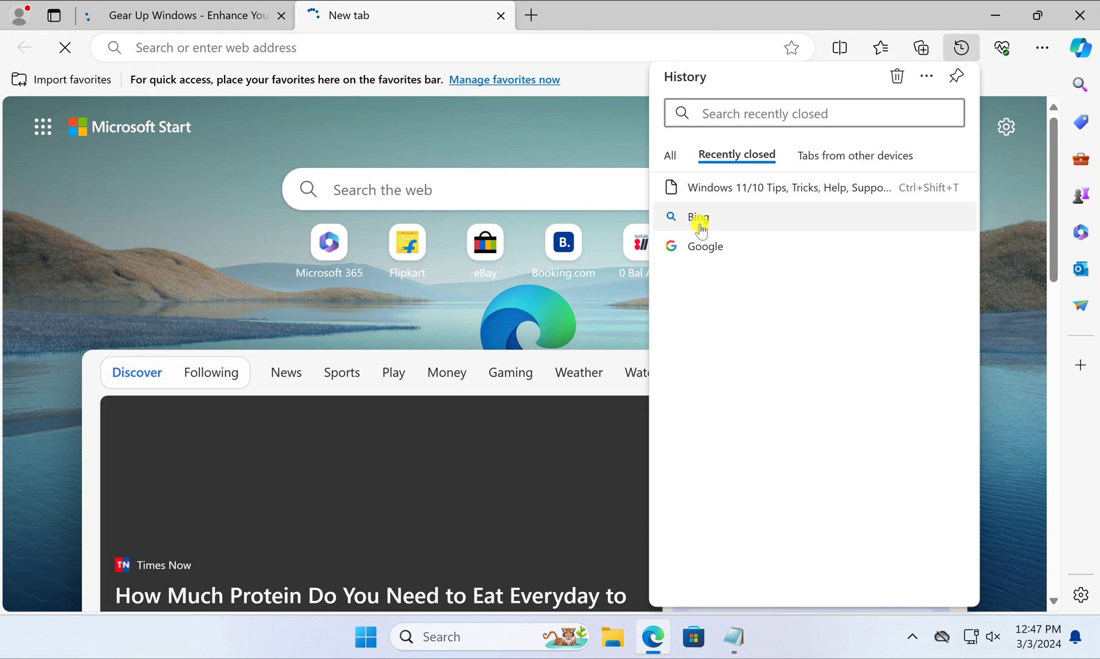
click(704, 218)
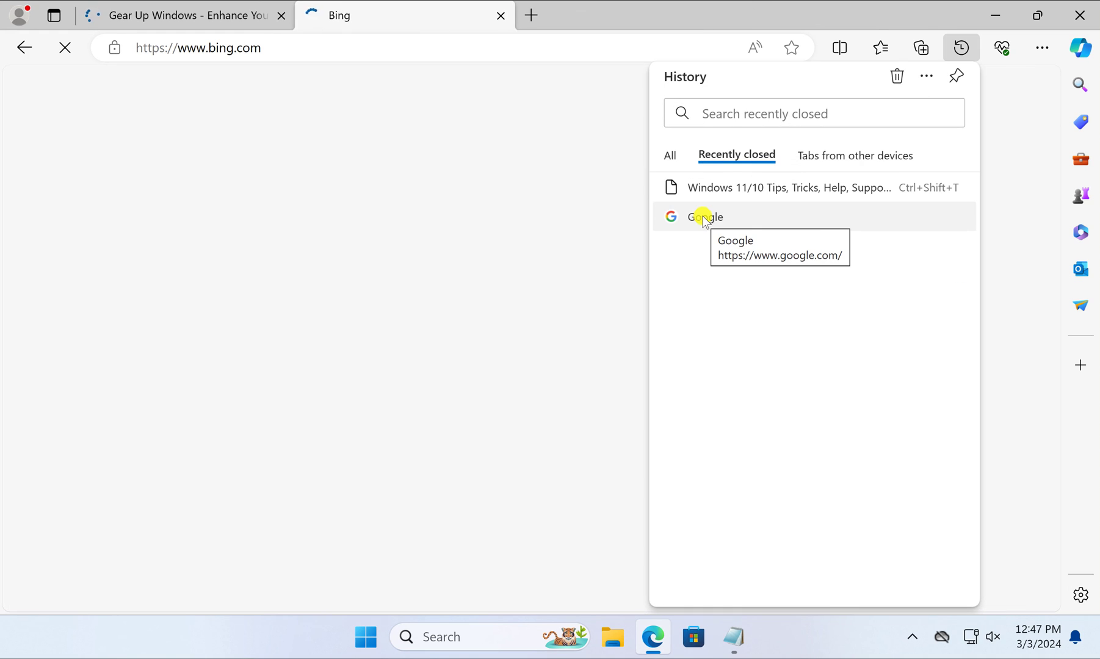